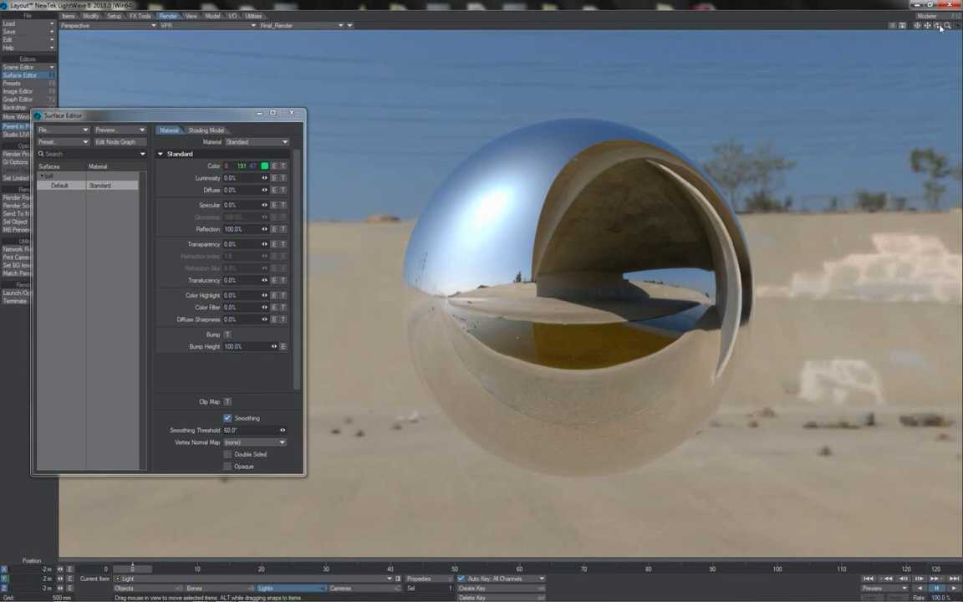
Orbit around the chrome sphere, then try Reflection at 5% and 1% before settling on 50%.
{"action": "left_click_drag", "start_coordinate": [940, 26], "coordinate": [727, 26]}
{"action": "left_click_drag", "start_coordinate": [487, 289], "coordinate": [713, 201]}
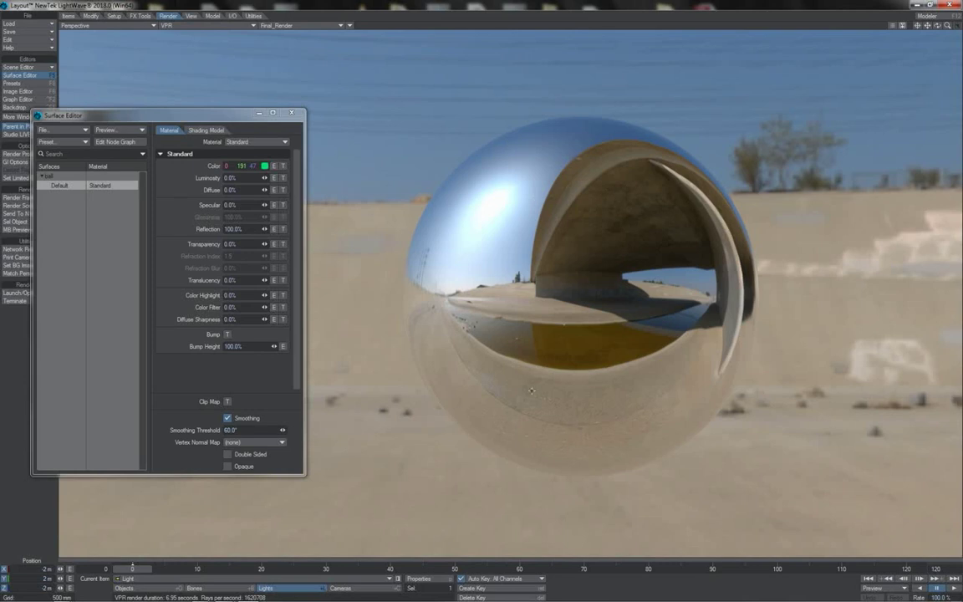
{"action": "left_click", "coordinate": [232, 229]}
{"action": "type", "text": "5"}
{"action": "key", "text": "Tab"}
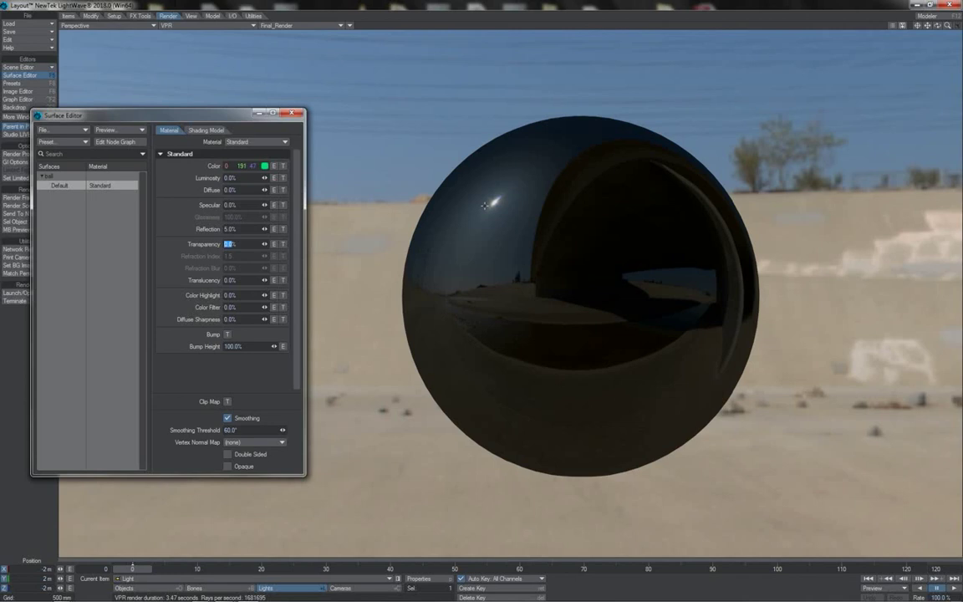
{"action": "left_click", "coordinate": [238, 229]}
{"action": "type", "text": "1"}
{"action": "key", "text": "Tab"}
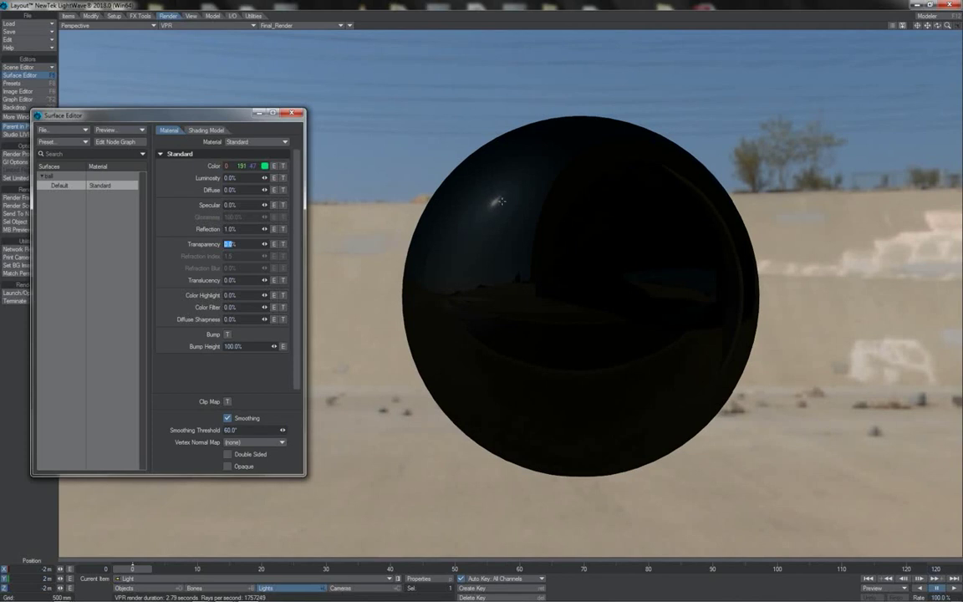
{"action": "left_click", "coordinate": [237, 229]}
{"action": "type", "text": "50"}
{"action": "key", "text": "Return"}
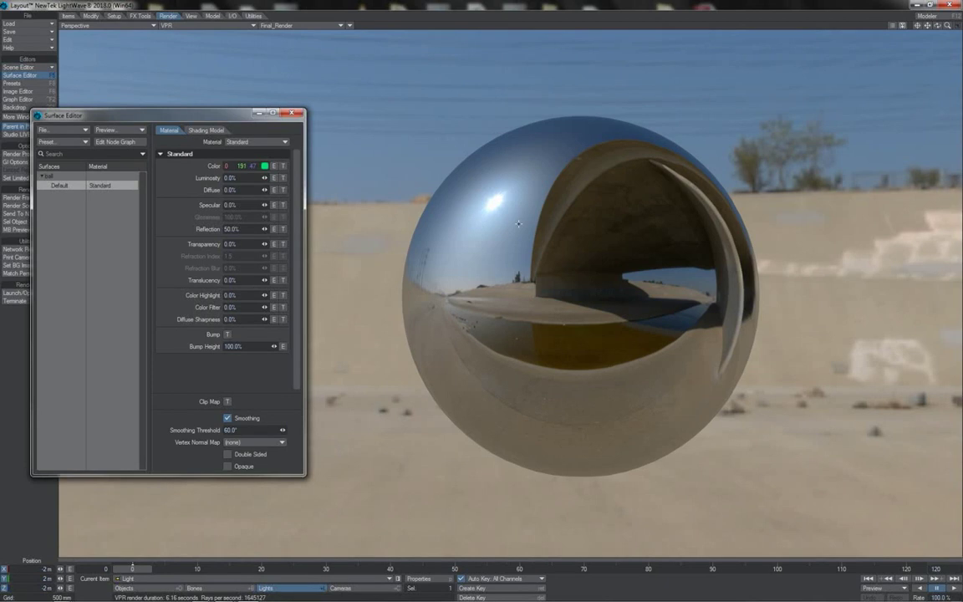
{"action": "left_click", "coordinate": [247, 228]}
{"action": "type", "text": "0"}
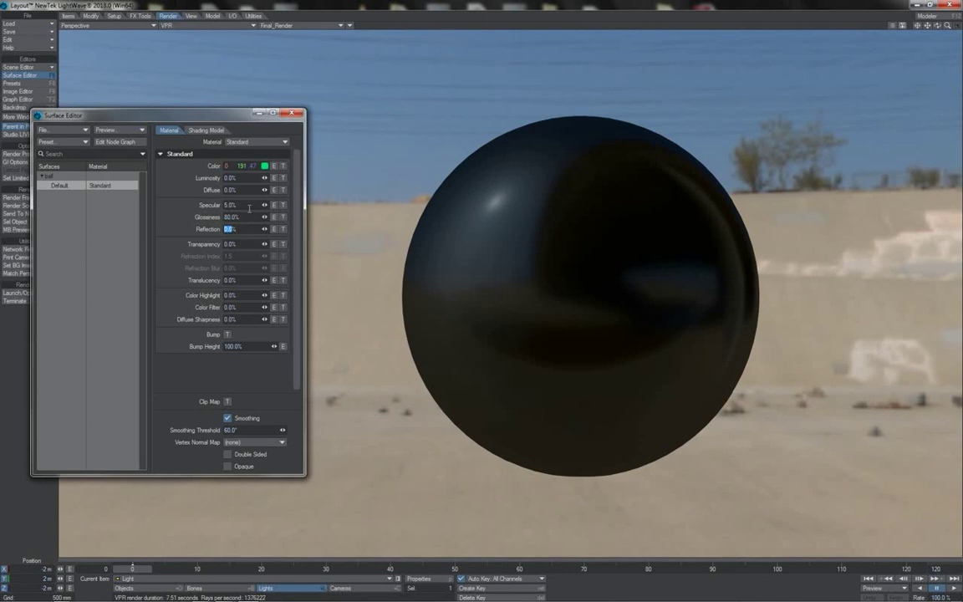
{"action": "type", "text": "50"}
{"action": "key", "text": "Return"}
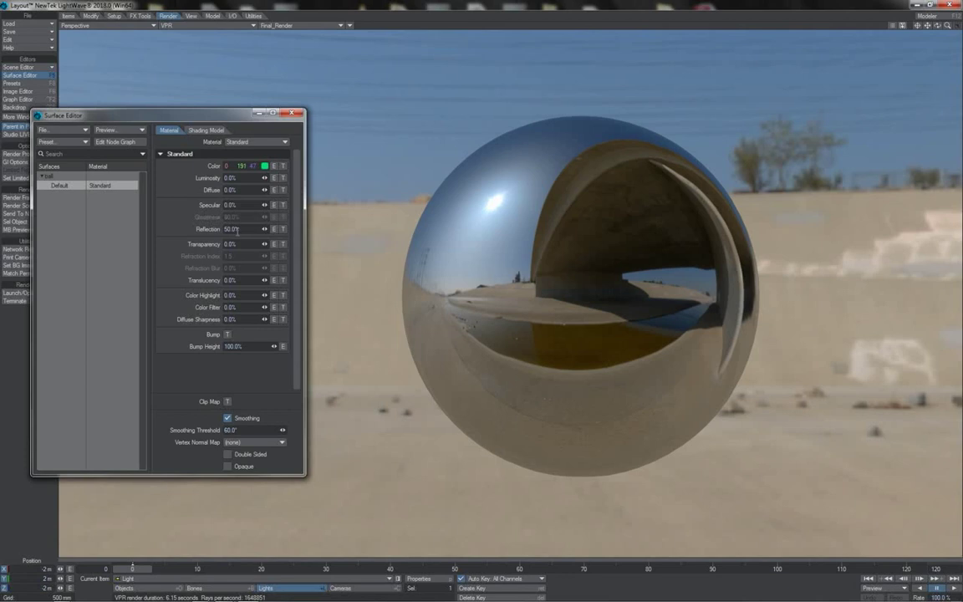
Retype the sphere's Reflection value and set Glossiness to 50% for a blurred satin finish.
{"action": "left_click", "coordinate": [233, 228]}
{"action": "type", "text": "5"}
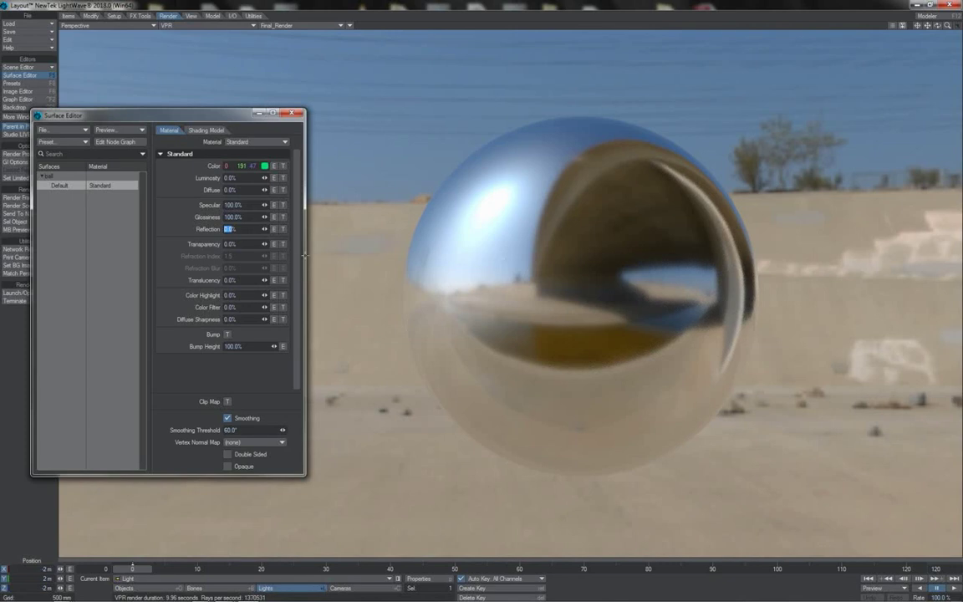
{"action": "left_click_drag", "start_coordinate": [244, 217], "coordinate": [220, 218]}
{"action": "type", "text": "50"}
{"action": "key", "text": "Return"}
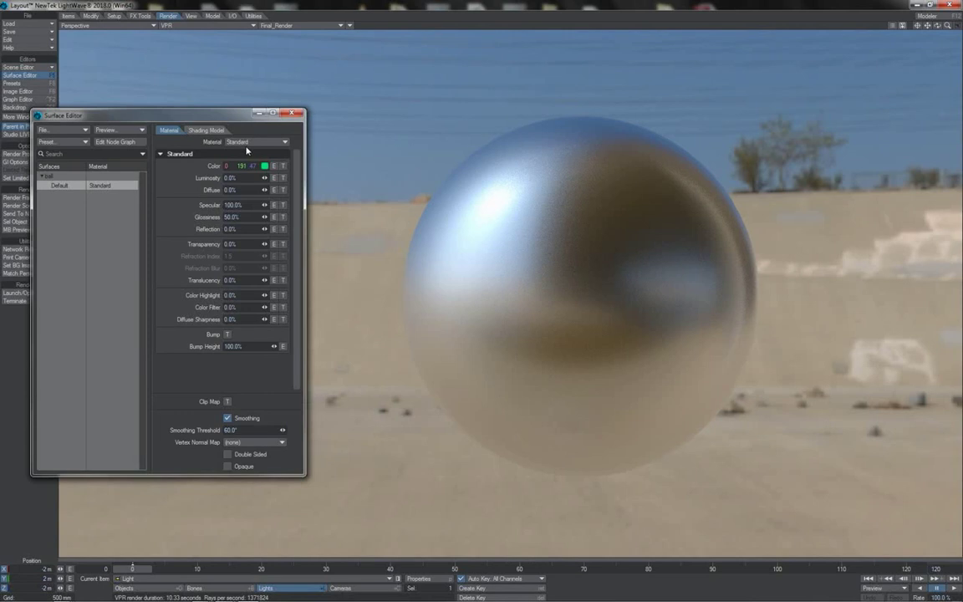
{"action": "left_click", "coordinate": [227, 141]}
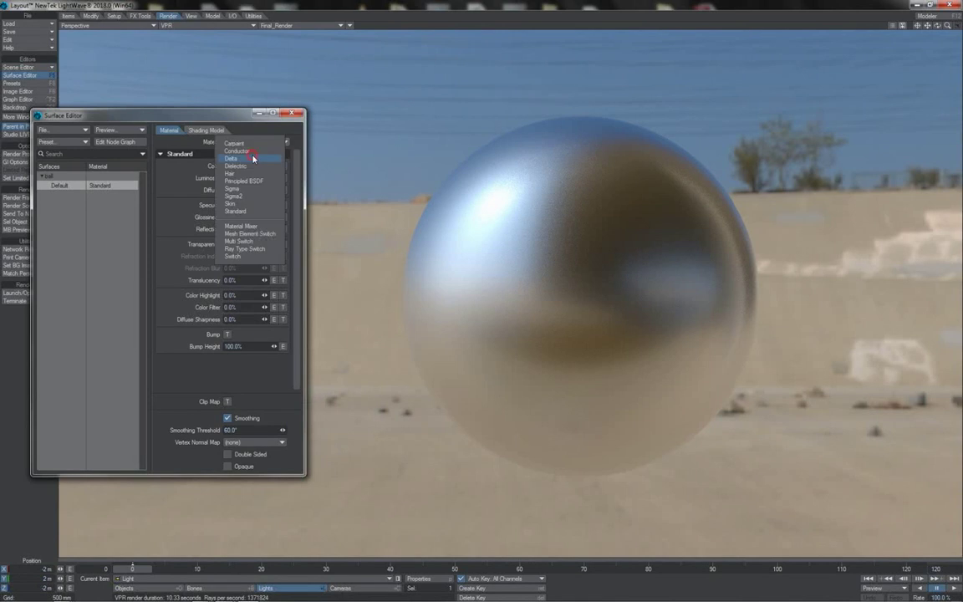
{"action": "left_click", "coordinate": [250, 154]}
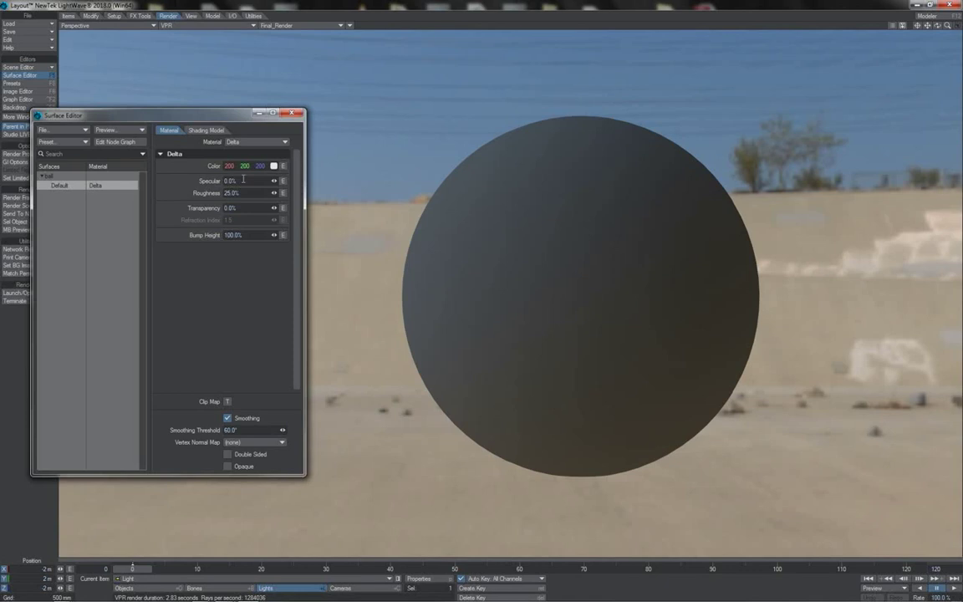
{"action": "left_click", "coordinate": [234, 142]}
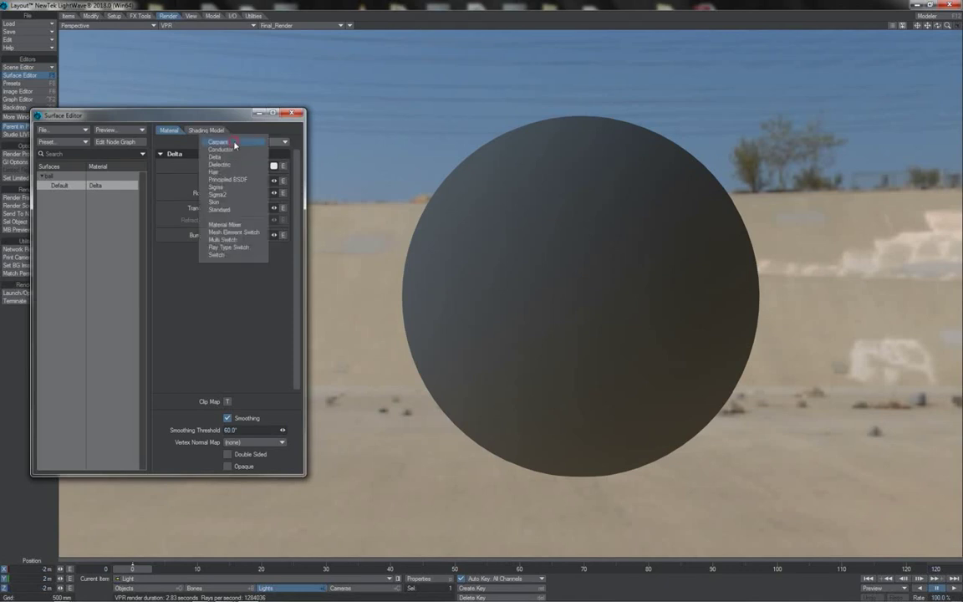
{"action": "left_click", "coordinate": [227, 179]}
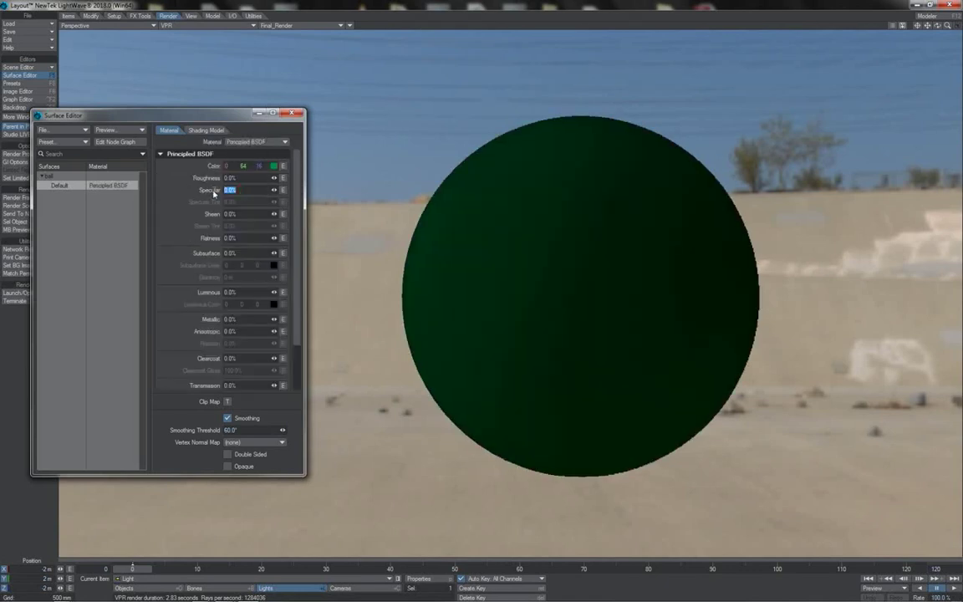
{"action": "type", "text": "50"}
{"action": "key", "text": "Return"}
{"action": "left_click", "coordinate": [219, 178]}
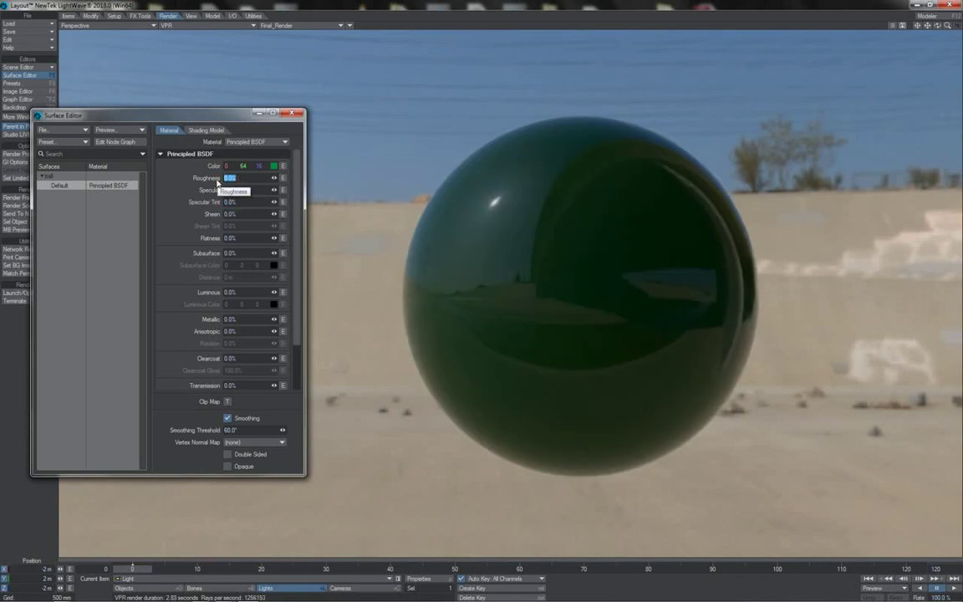
{"action": "type", "text": "50"}
{"action": "key", "text": "Tab"}
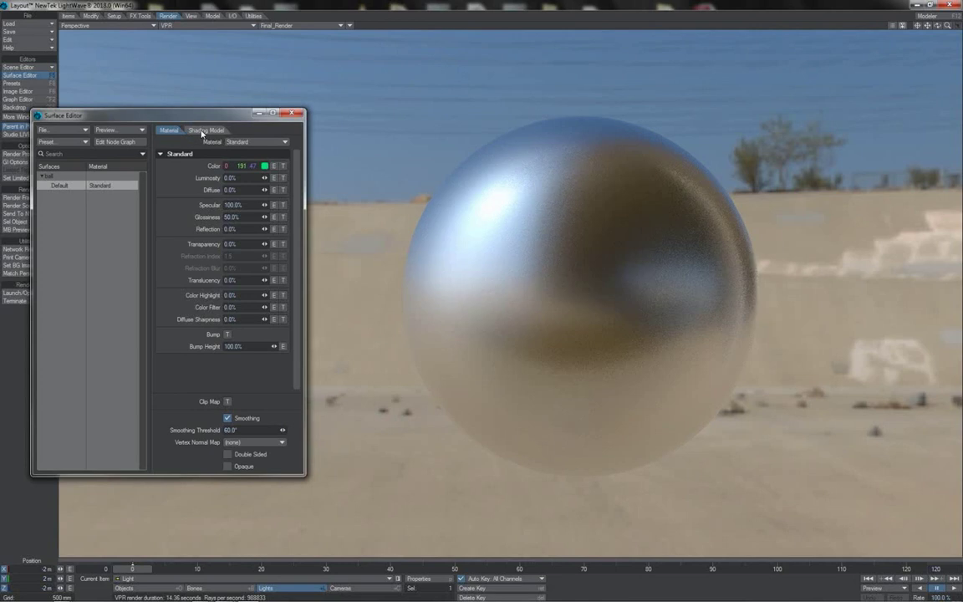
{"action": "left_click", "coordinate": [202, 131]}
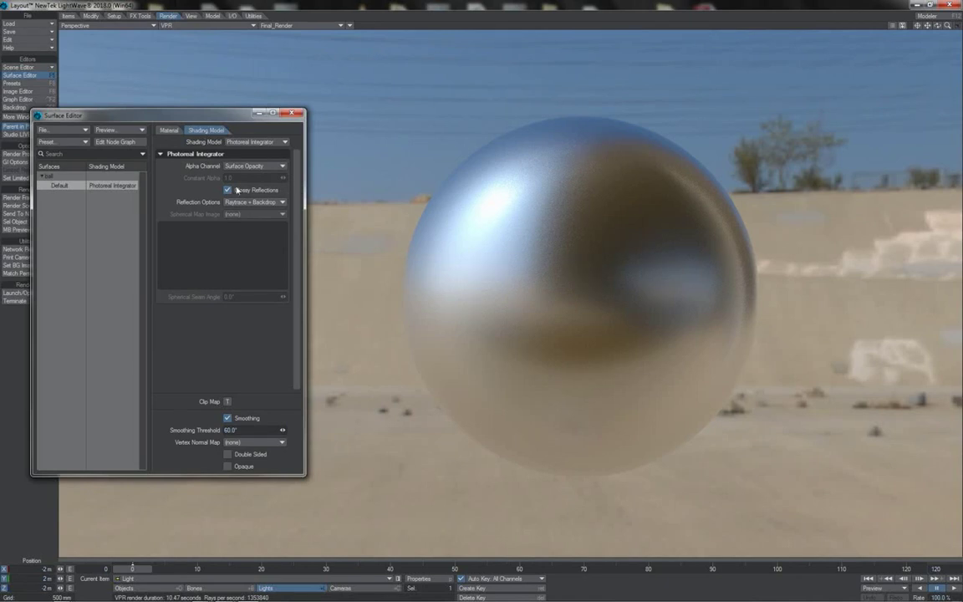
{"action": "left_click", "coordinate": [168, 131]}
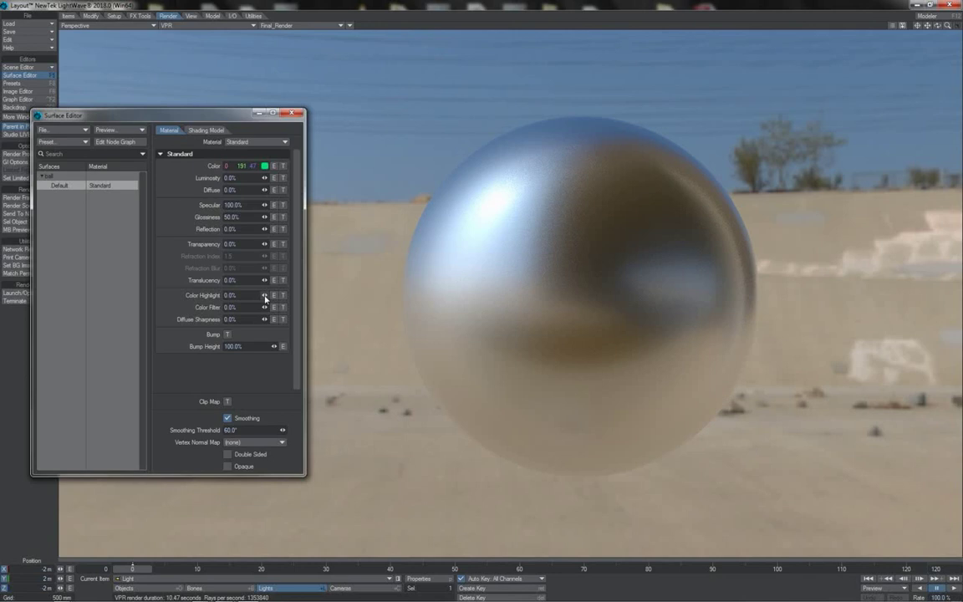
Raise Color Highlight to tint the reflections green, then reset it to 0%.
{"action": "left_click_drag", "start_coordinate": [265, 297], "coordinate": [211, 303]}
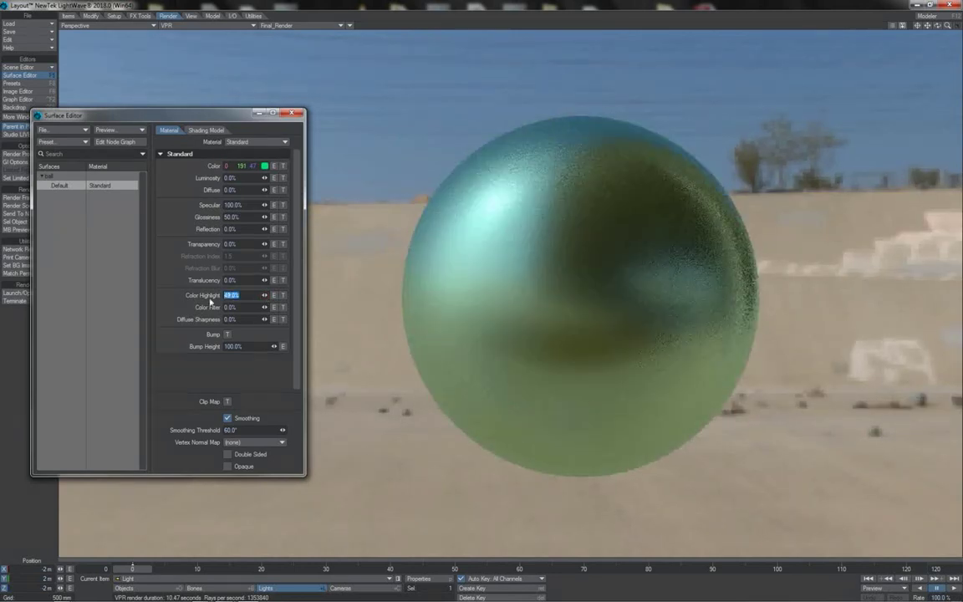
{"action": "type", "text": "0"}
{"action": "key", "text": "Tab"}
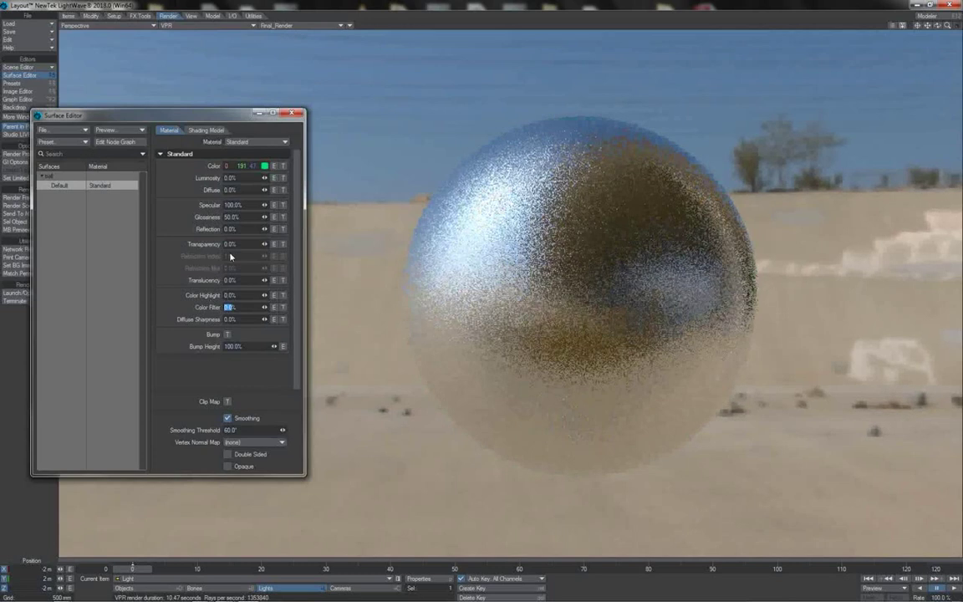
Set the ball surface's Diffuse to 50% and Specular to 50%.
{"action": "left_click", "coordinate": [246, 190]}
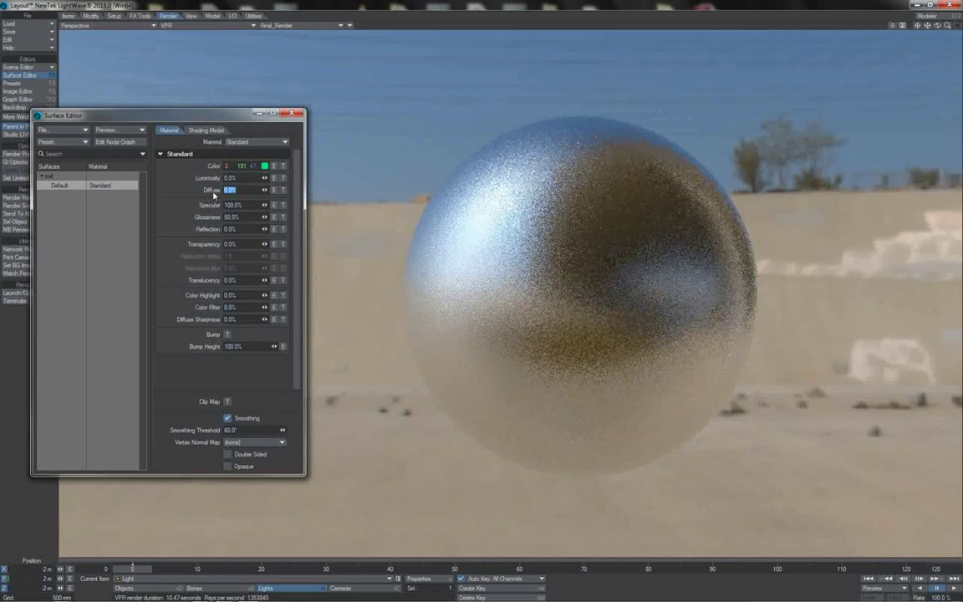
{"action": "type", "text": "50"}
{"action": "key", "text": "Tab"}
{"action": "type", "text": "50"}
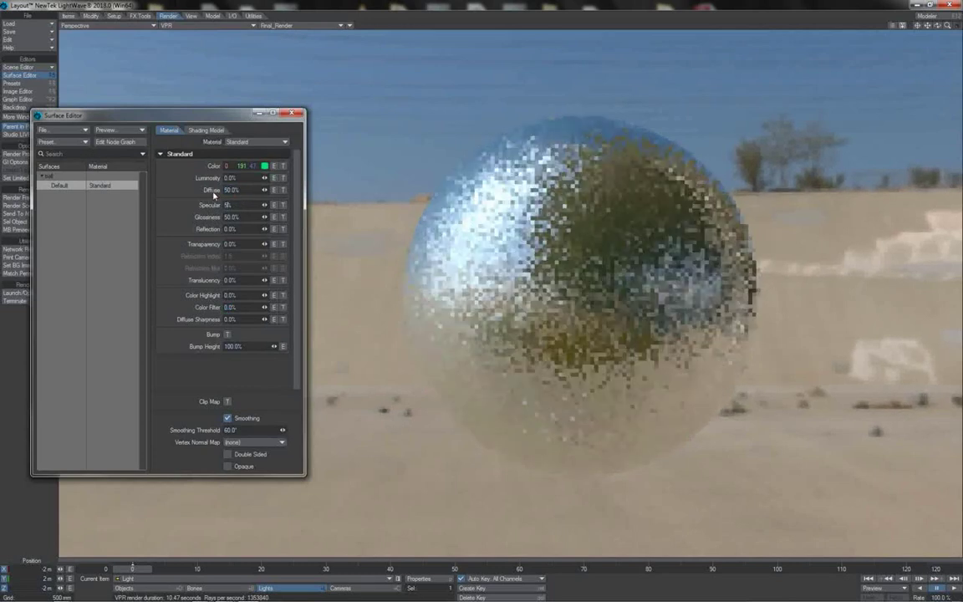
{"action": "key", "text": "Tab"}
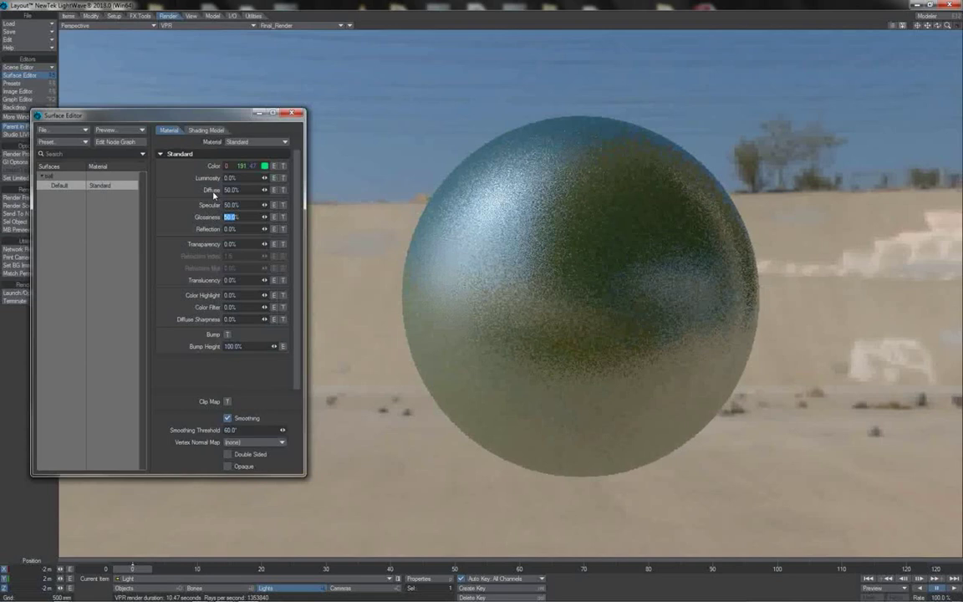